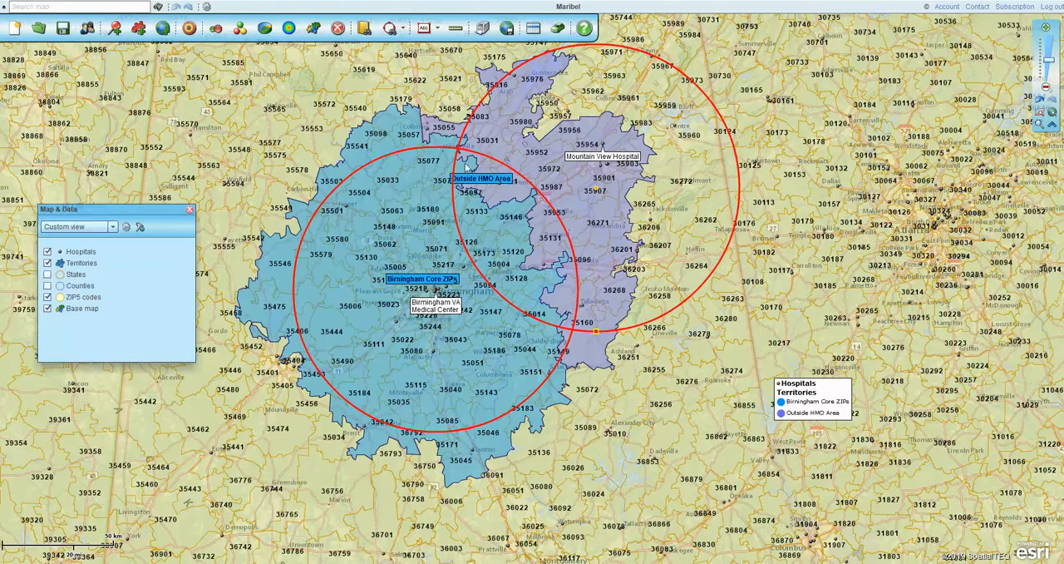
pyautogui.moveTo(467, 165)
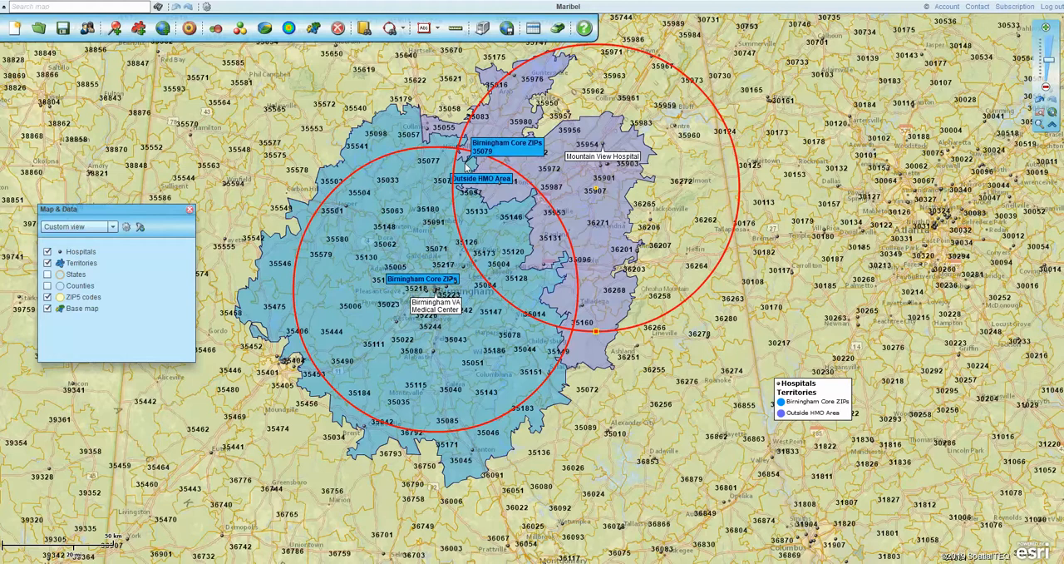
pyautogui.click(404, 31)
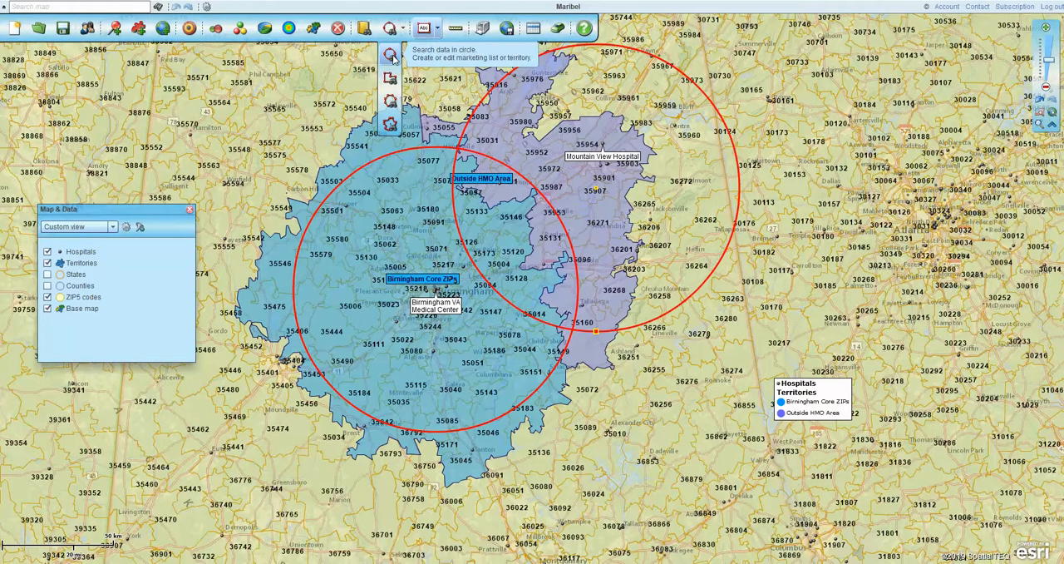
pyautogui.click(391, 55)
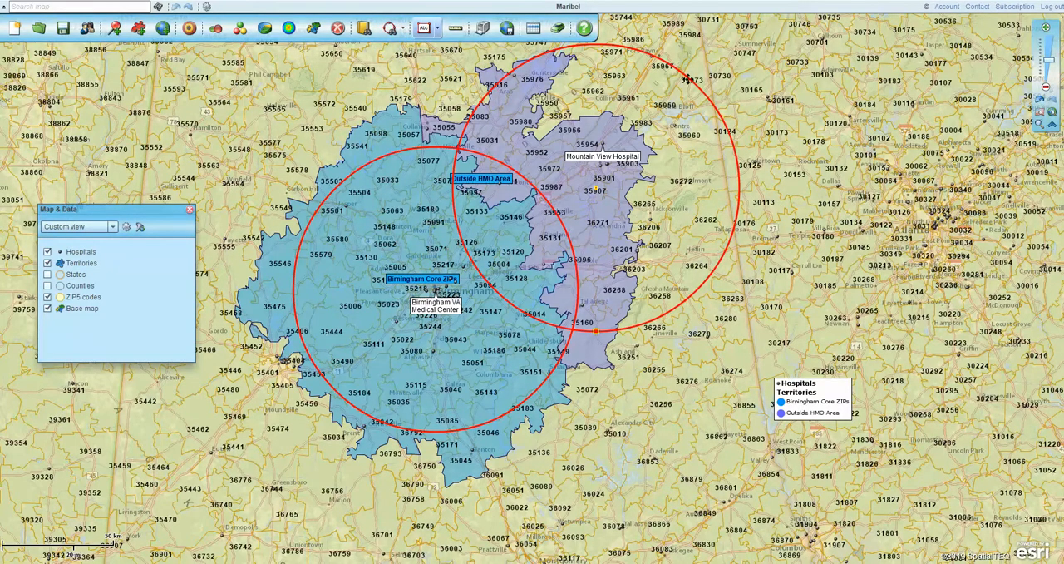
pyautogui.moveTo(714, 106)
pyautogui.mouseDown()
pyautogui.moveTo(724, 111)
pyautogui.moveTo(717, 105)
pyautogui.mouseUp()
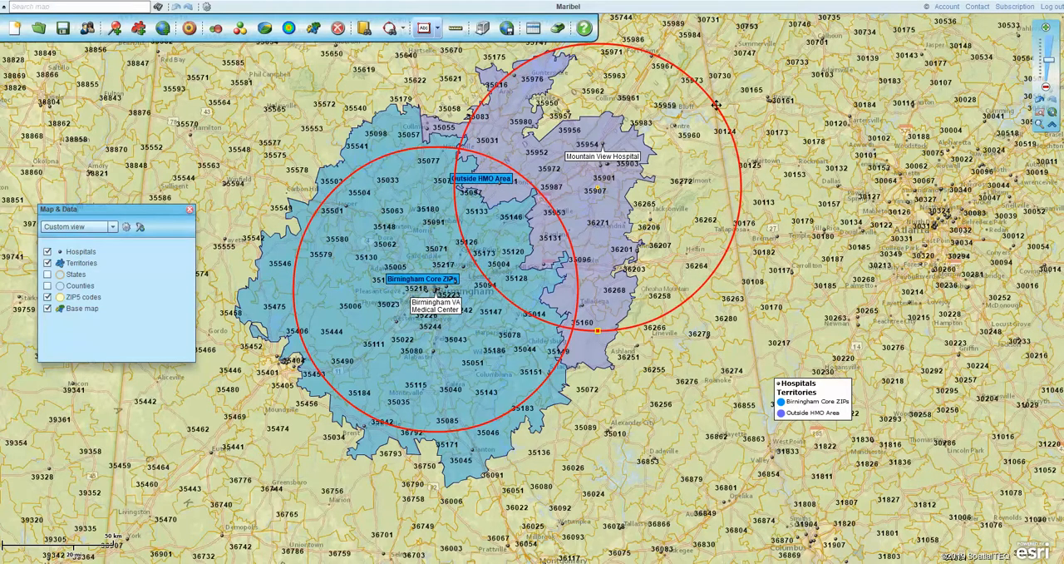
# Delete the red search circle around Mountain View Hospital and return to the previous map extent
pyautogui.doubleClick(742, 205)
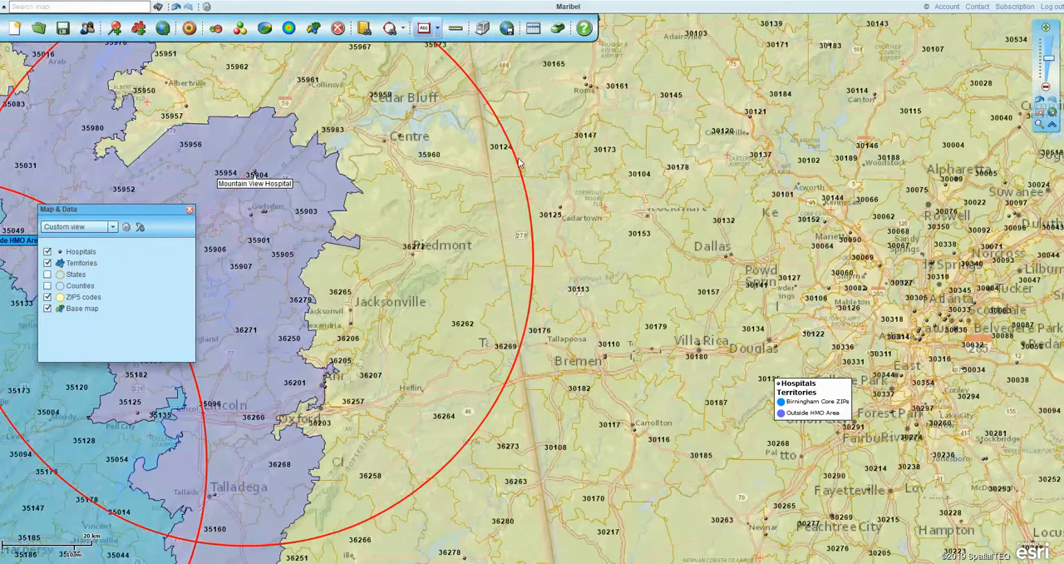
pyautogui.click(517, 163)
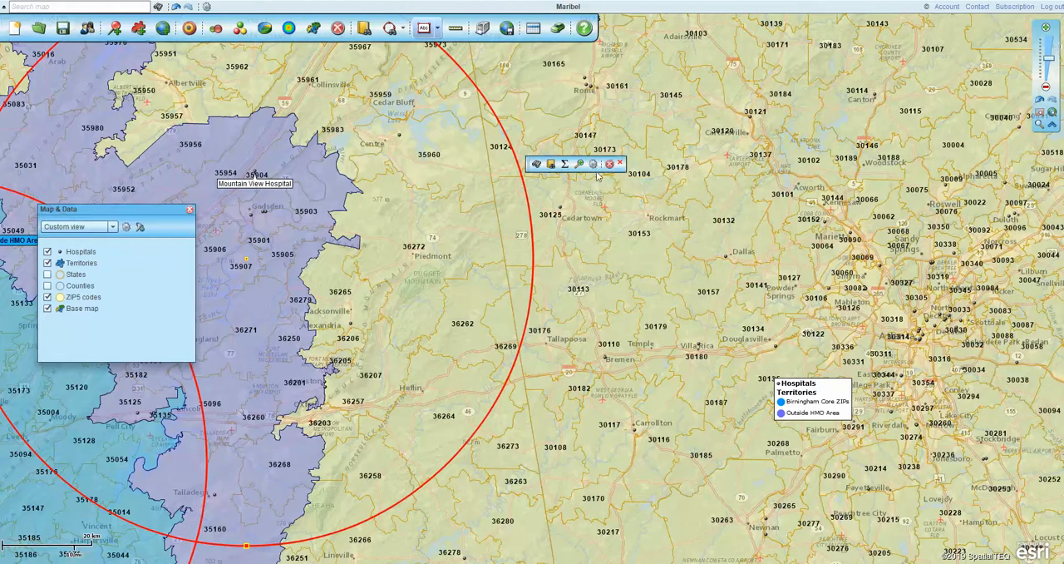
pyautogui.click(611, 165)
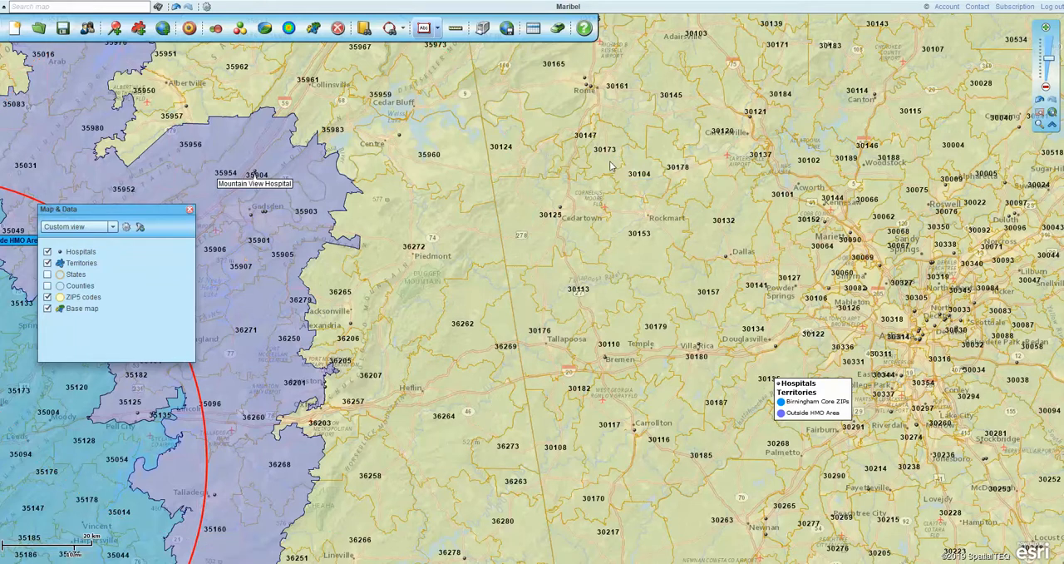
pyautogui.click(1039, 101)
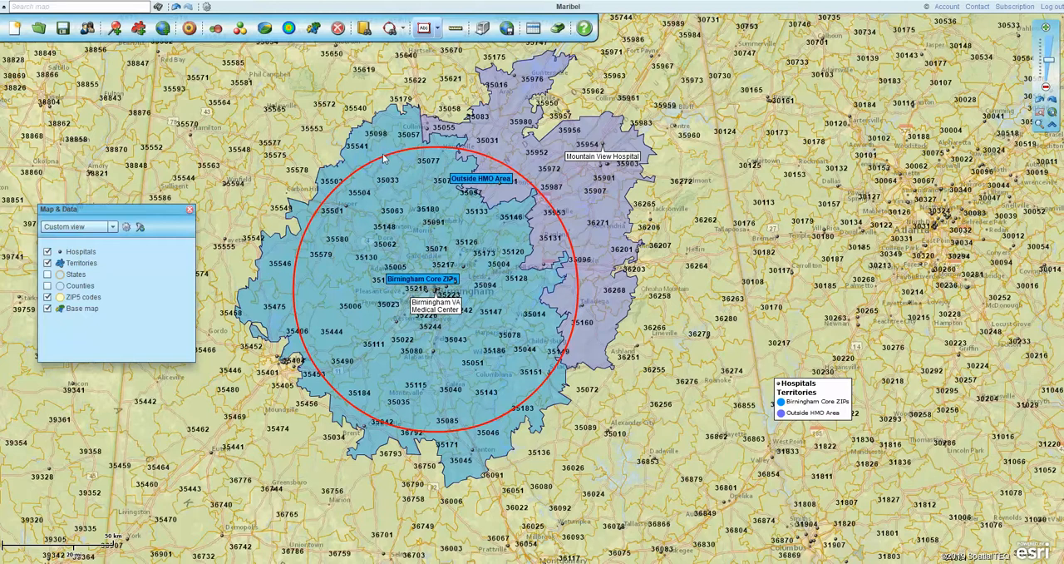
# Change the fill colour of the Birmingham Core ZIPs territory to pale yellow FFFFCC
pyautogui.click(425, 286)
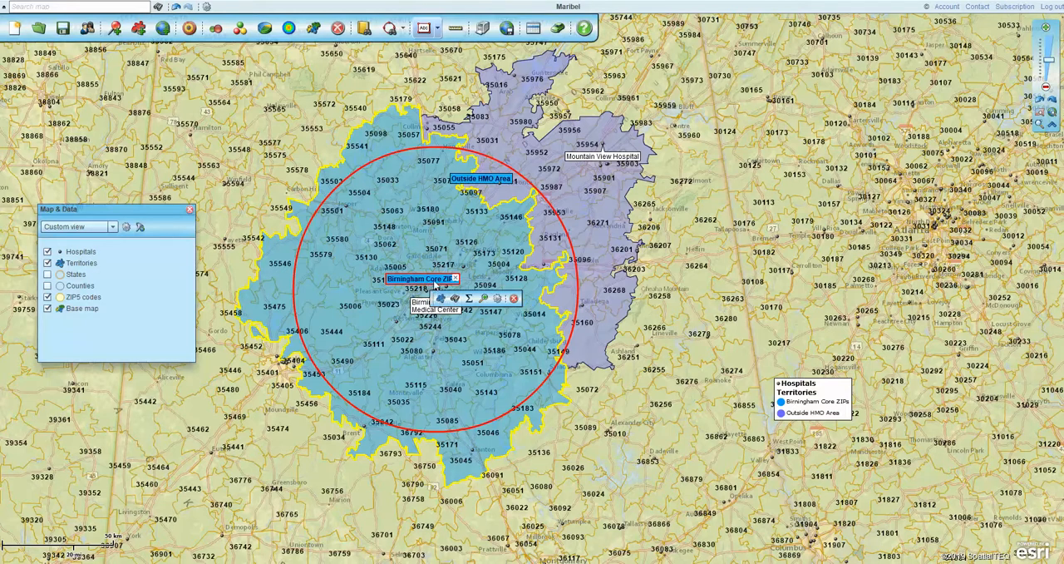
pyautogui.click(505, 298)
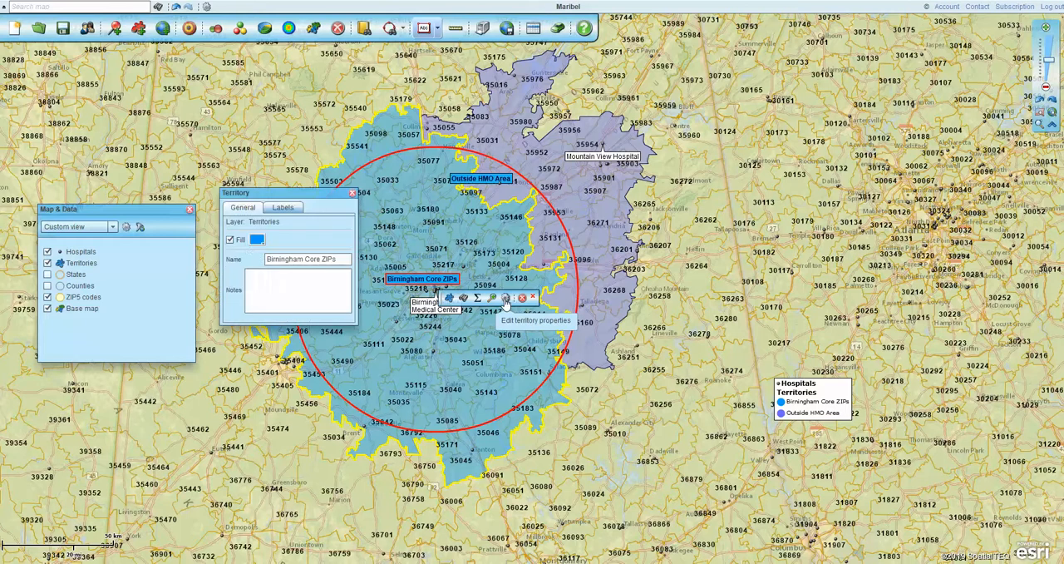
pyautogui.click(257, 240)
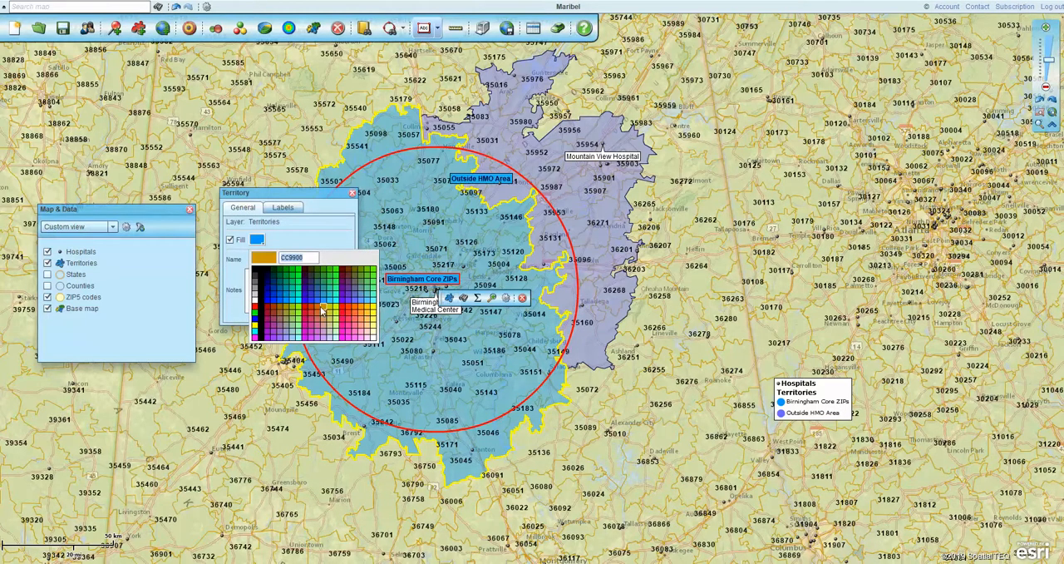
pyautogui.click(375, 326)
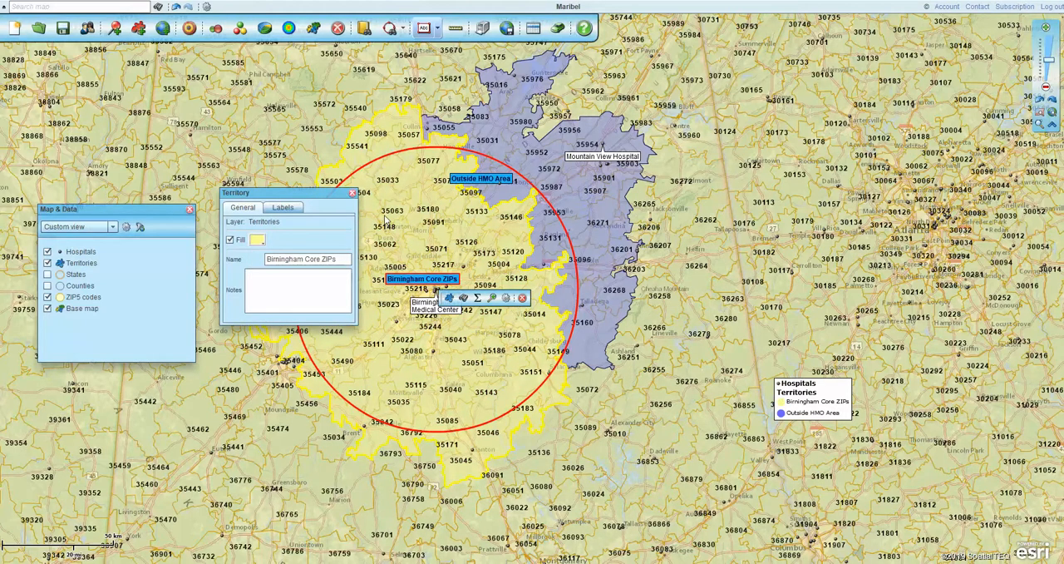
pyautogui.click(256, 240)
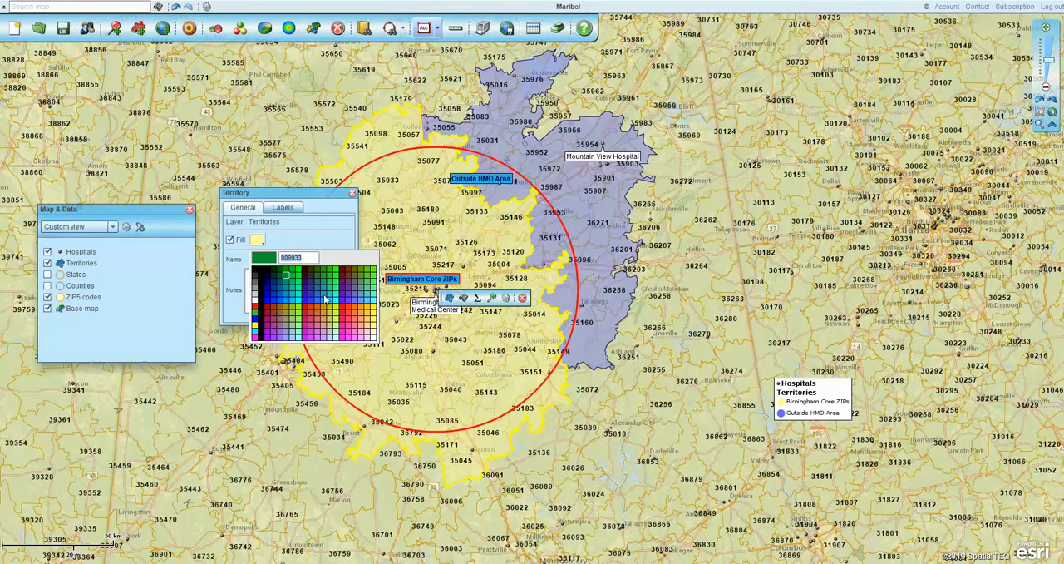
pyautogui.click(373, 336)
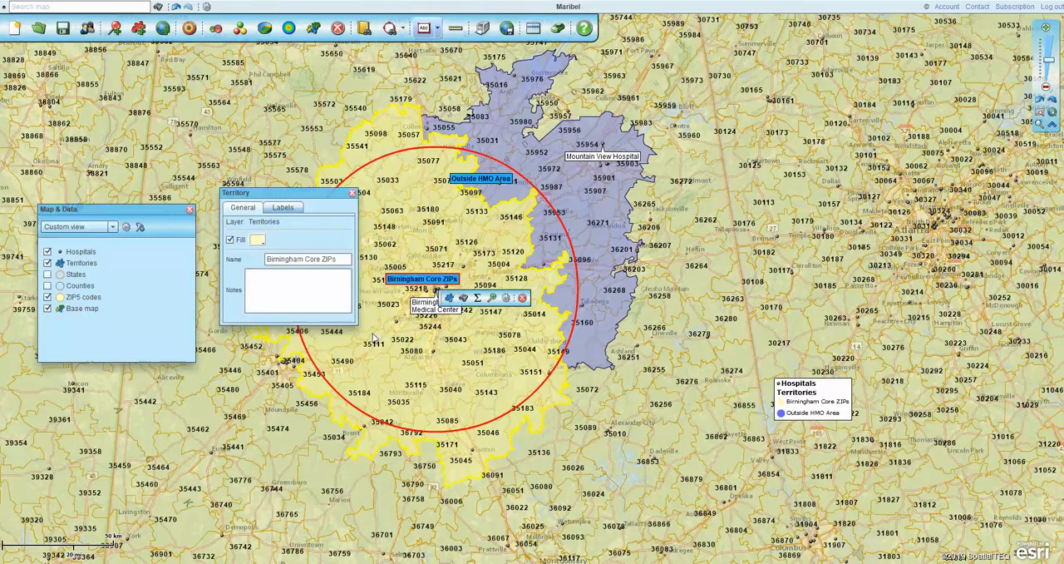
pyautogui.click(353, 194)
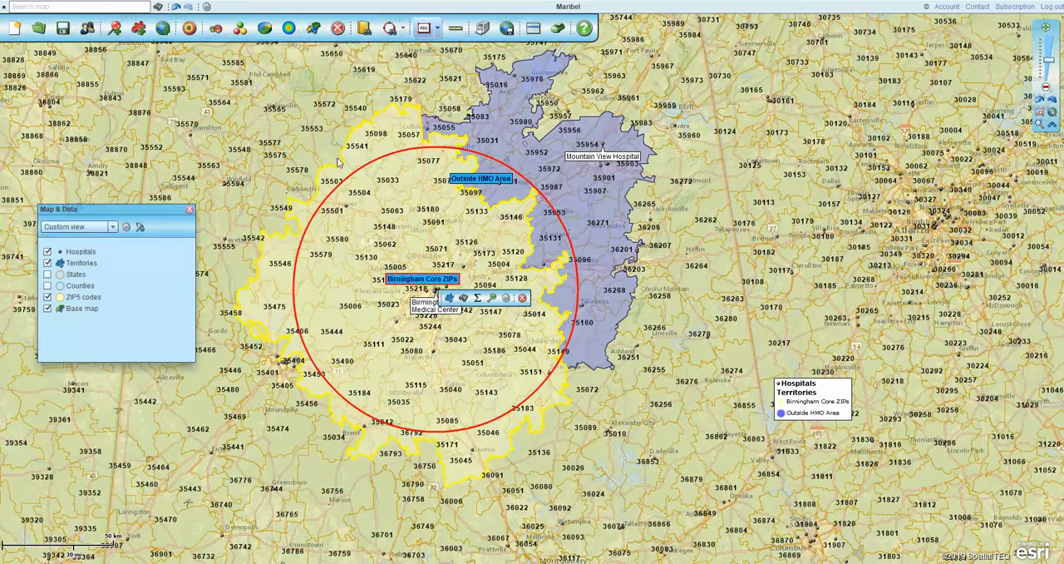
pyautogui.click(330, 214)
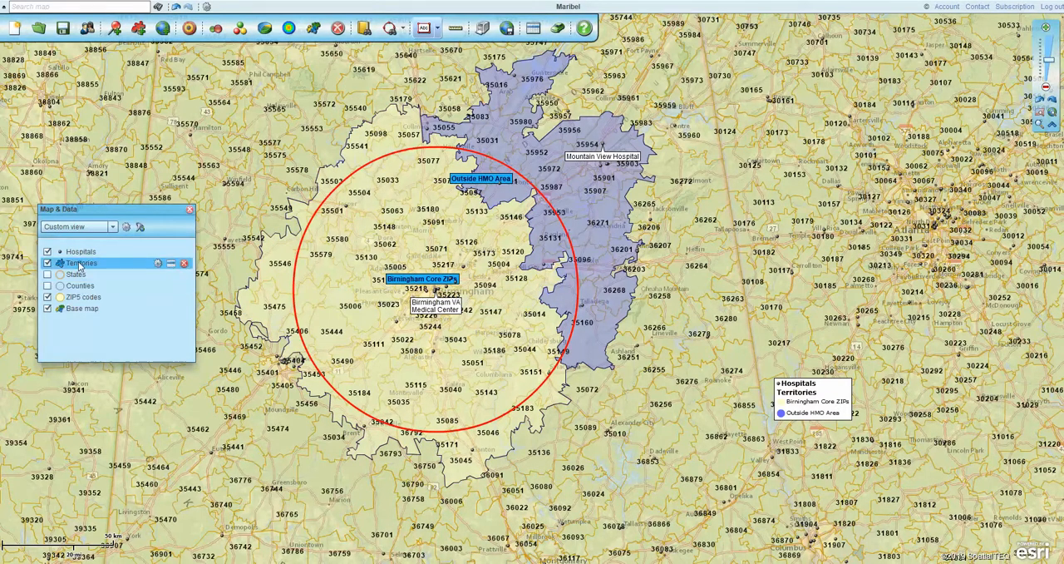
# Give the Territories layer a thicker outline and colour it dark grey
pyautogui.click(156, 266)
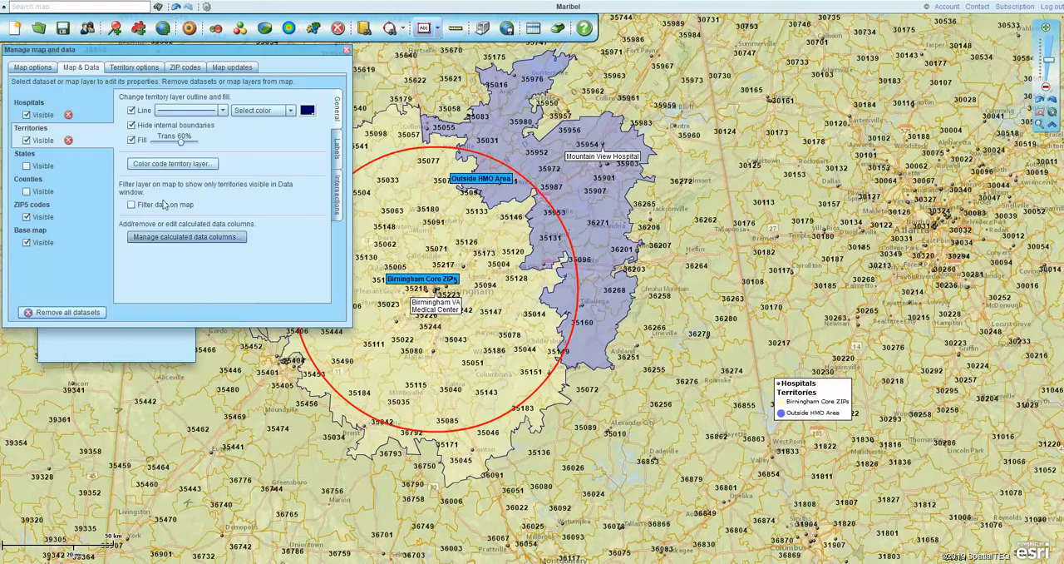
pyautogui.click(223, 110)
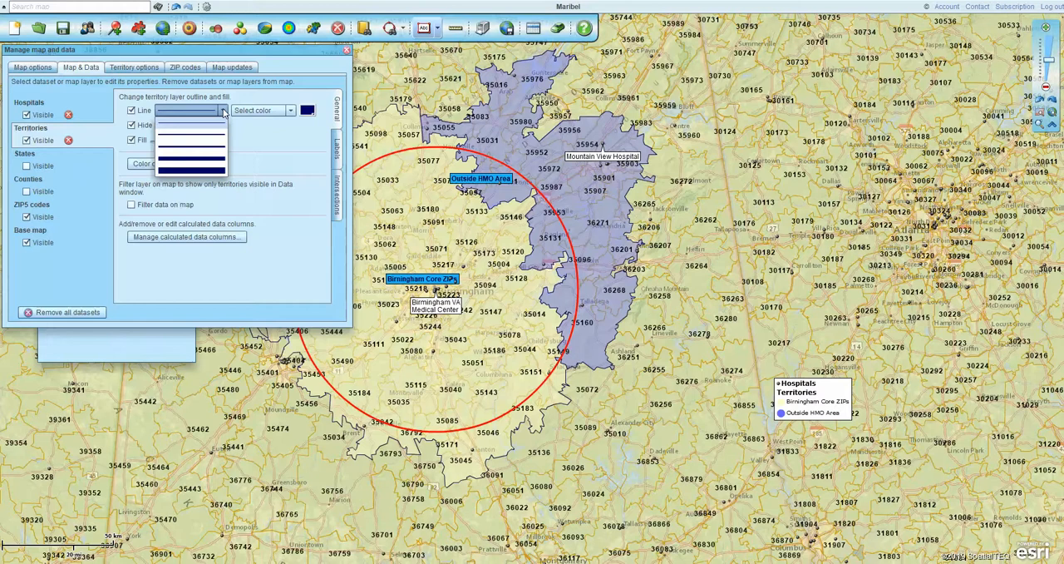
pyautogui.click(215, 148)
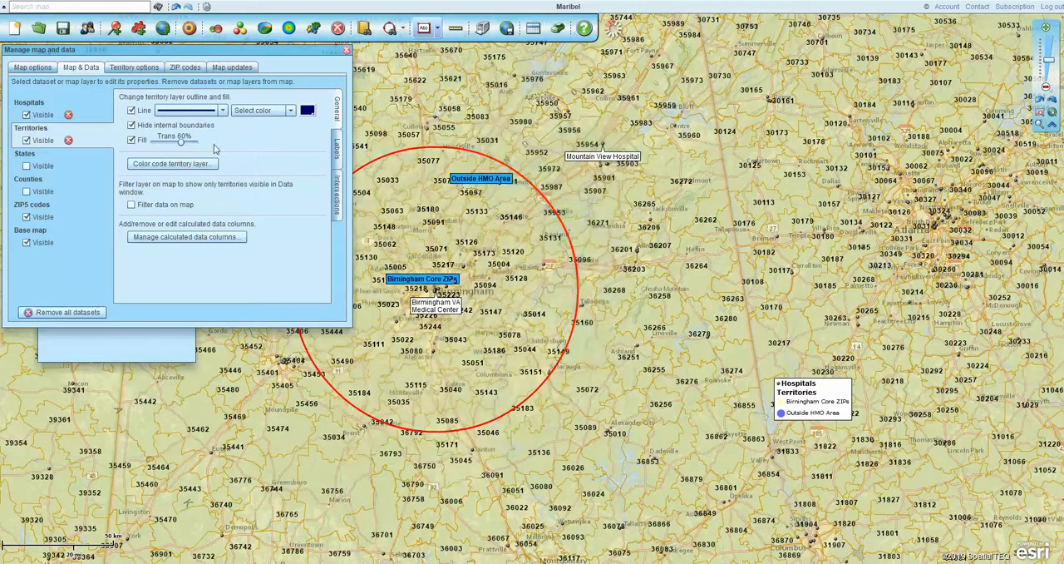
pyautogui.click(306, 111)
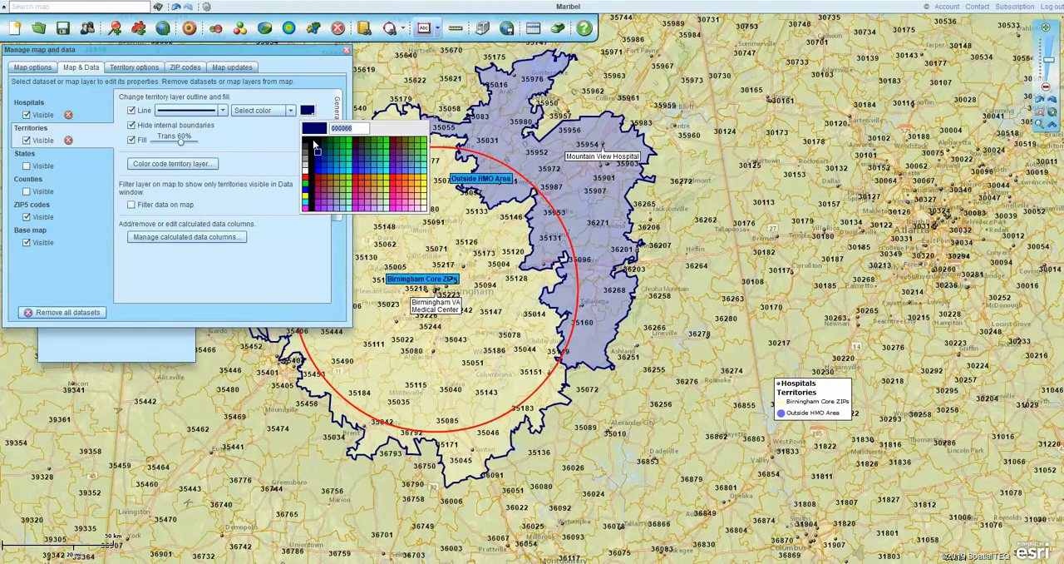
pyautogui.click(307, 149)
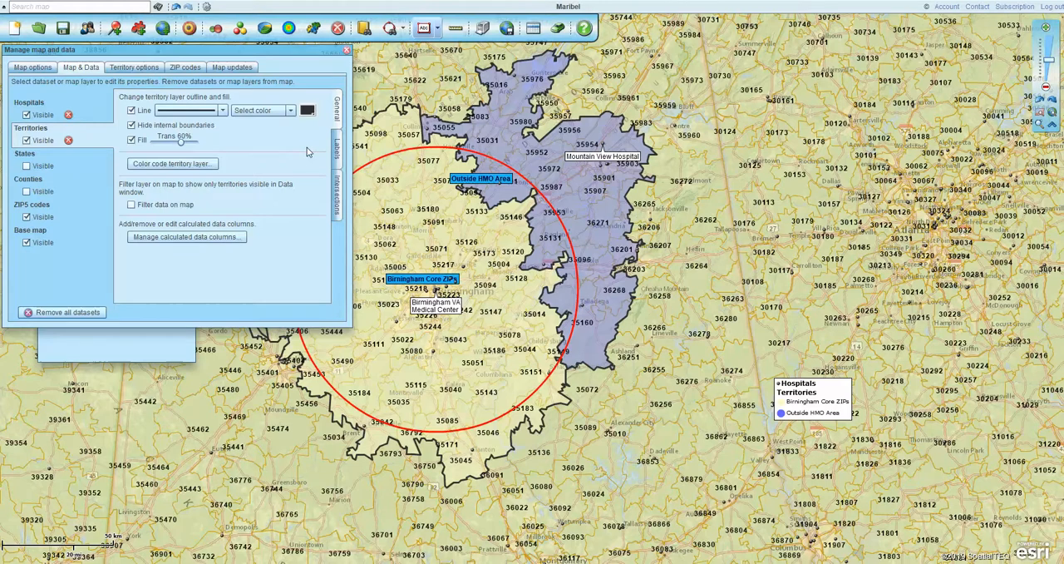
# Try a blue 0000FF outline on the Territories layer and restore the dark grey 333333 outline
pyautogui.click(307, 111)
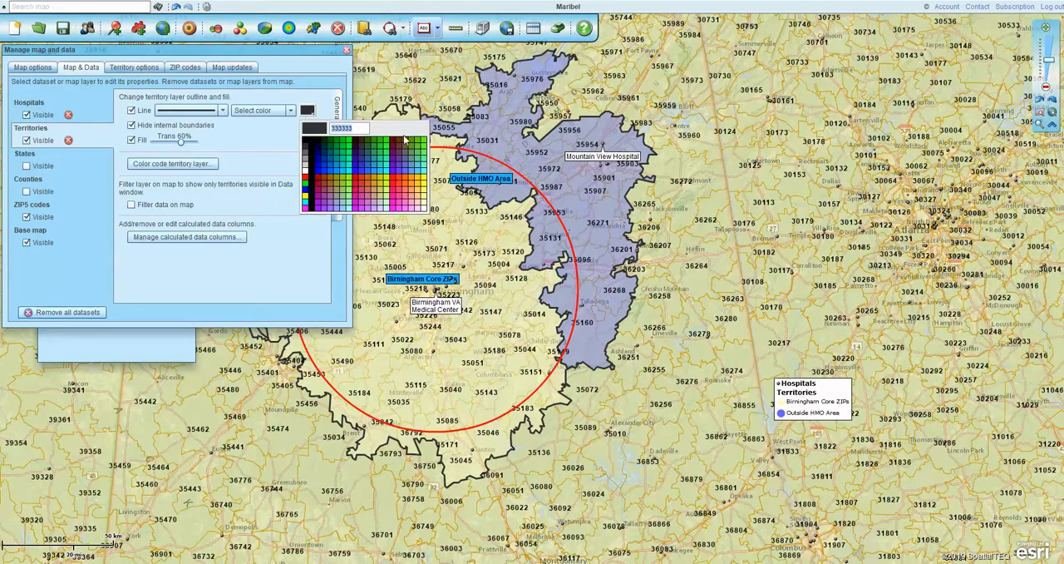
pyautogui.click(305, 192)
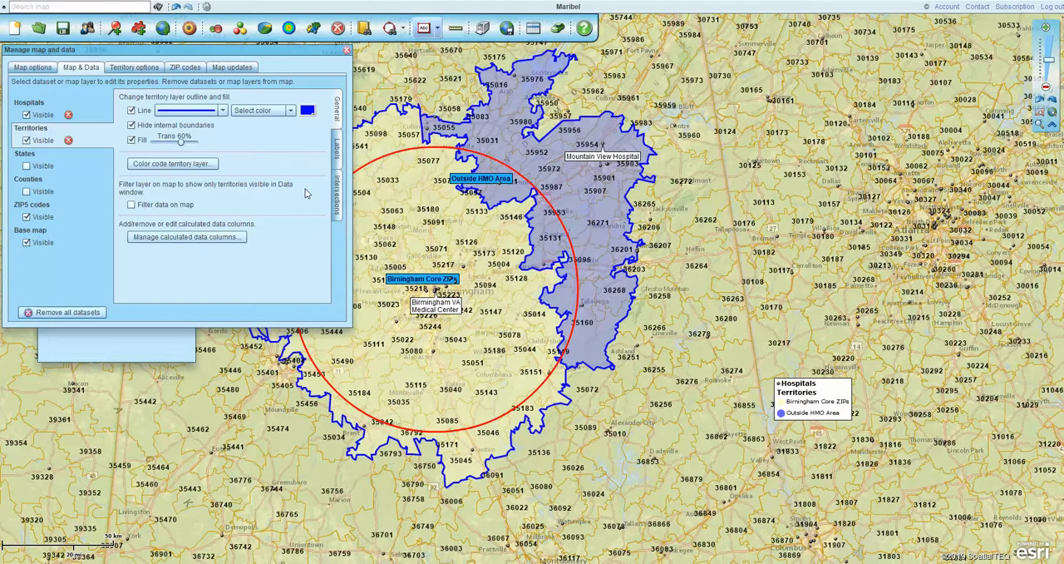
pyautogui.click(308, 111)
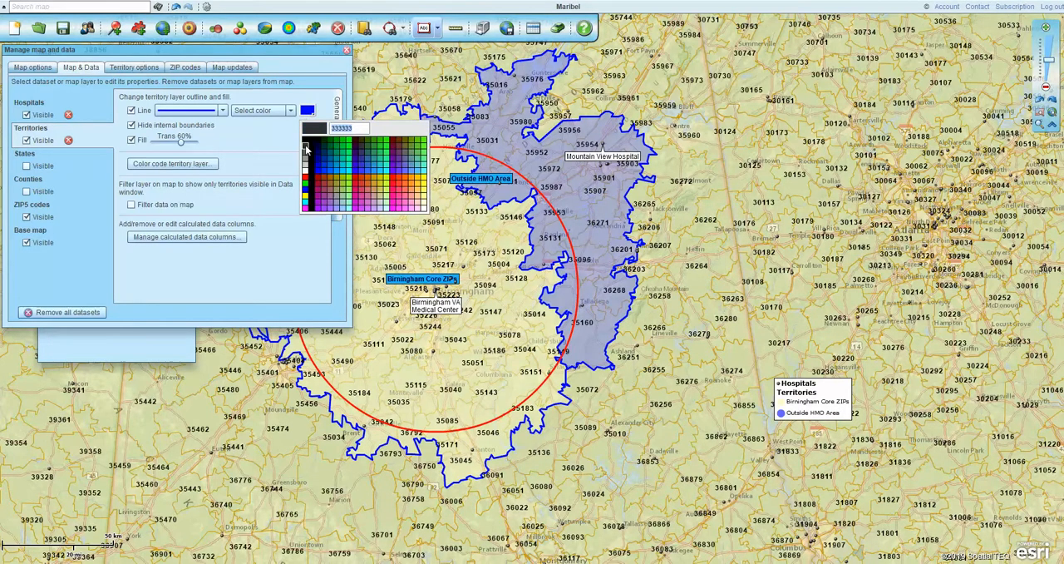
pyautogui.click(305, 144)
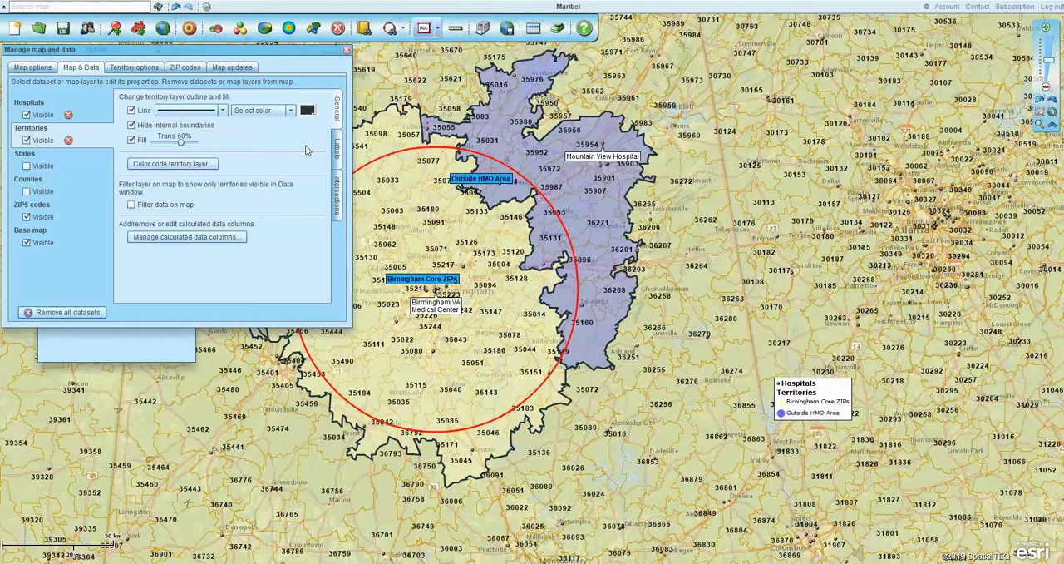
pyautogui.click(345, 48)
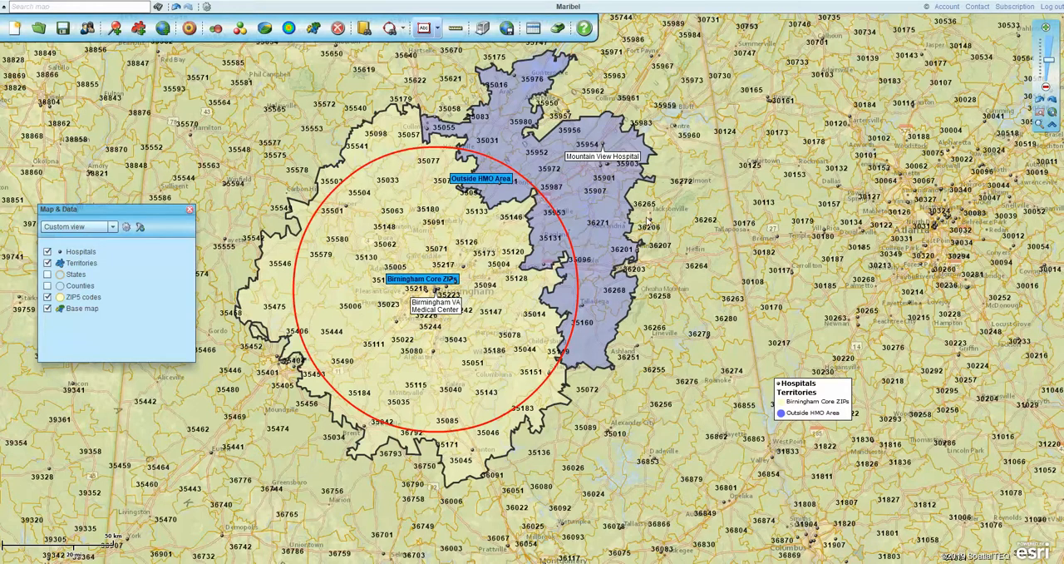
# Add ZIP code 35957 to the existing Outside HMO Area territory and dismiss its data table
pyautogui.click(545, 133)
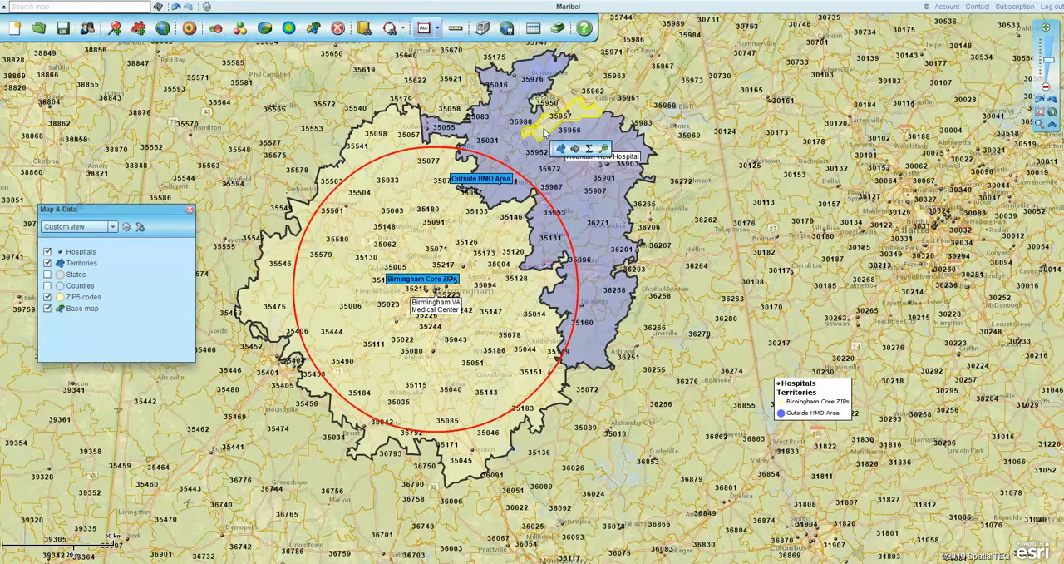
pyautogui.click(560, 149)
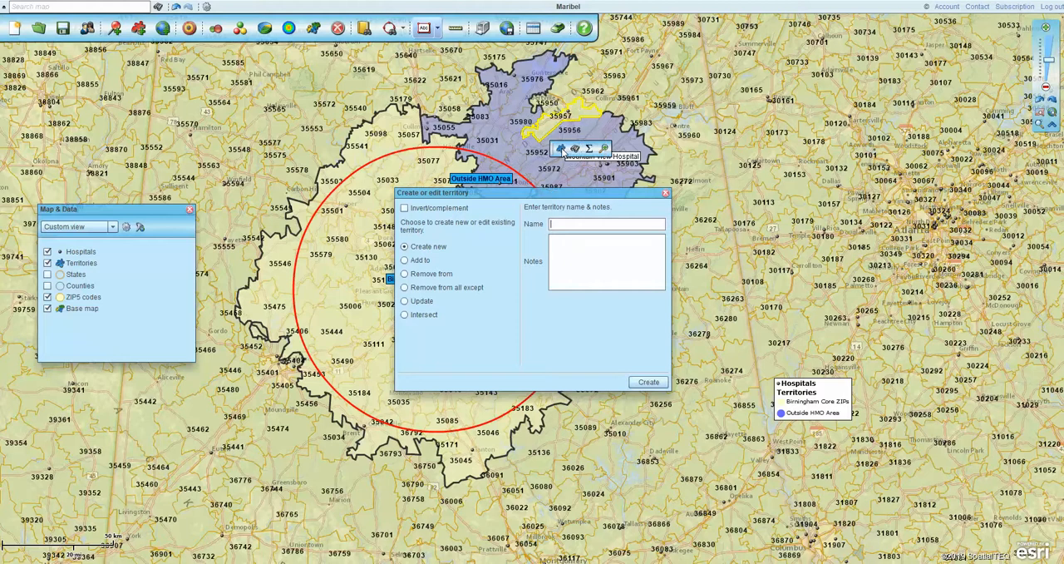
pyautogui.click(404, 260)
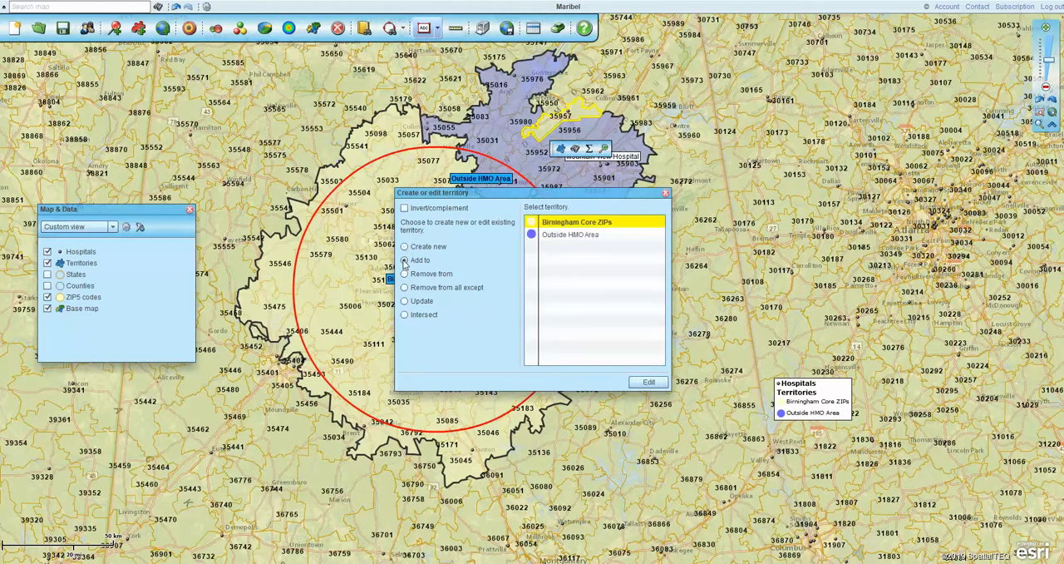
pyautogui.click(575, 235)
pyautogui.click(648, 382)
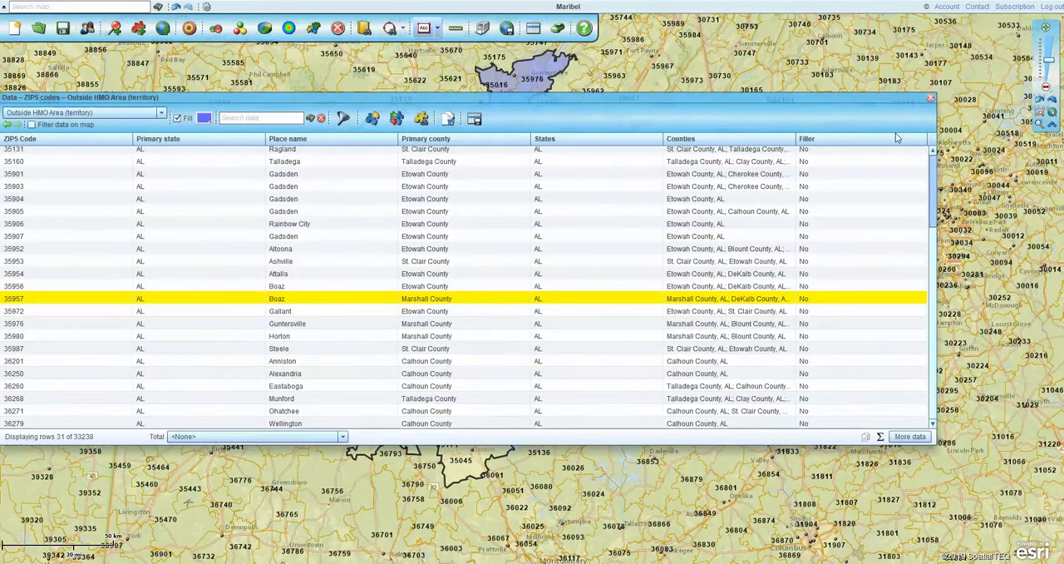
pyautogui.click(931, 99)
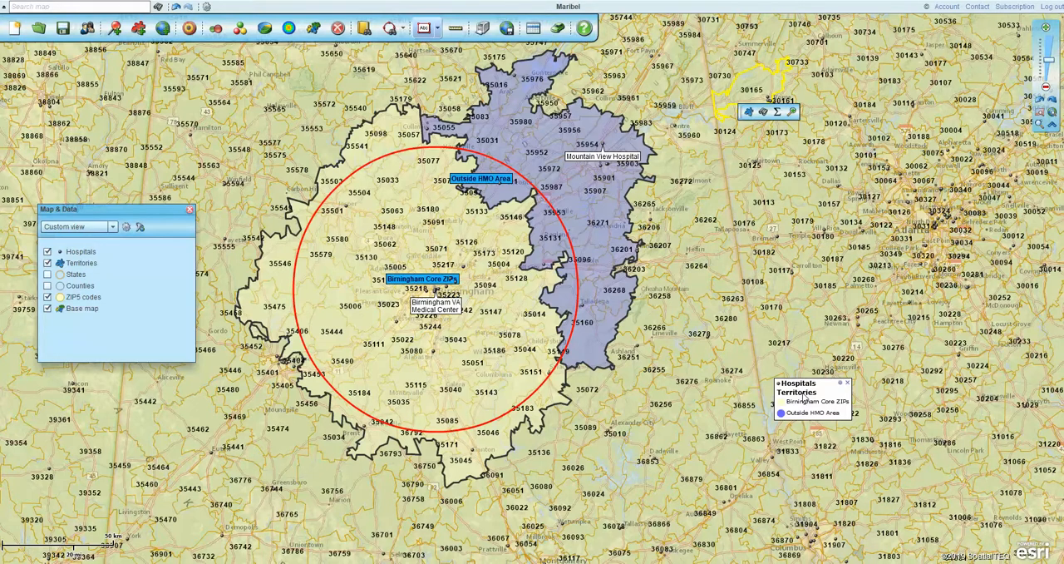
# Move the map legend to just east of the territories and retitle its Hospitals entry "Hospitals Systems"
pyautogui.moveTo(805, 385); pyautogui.dragTo(720, 214)
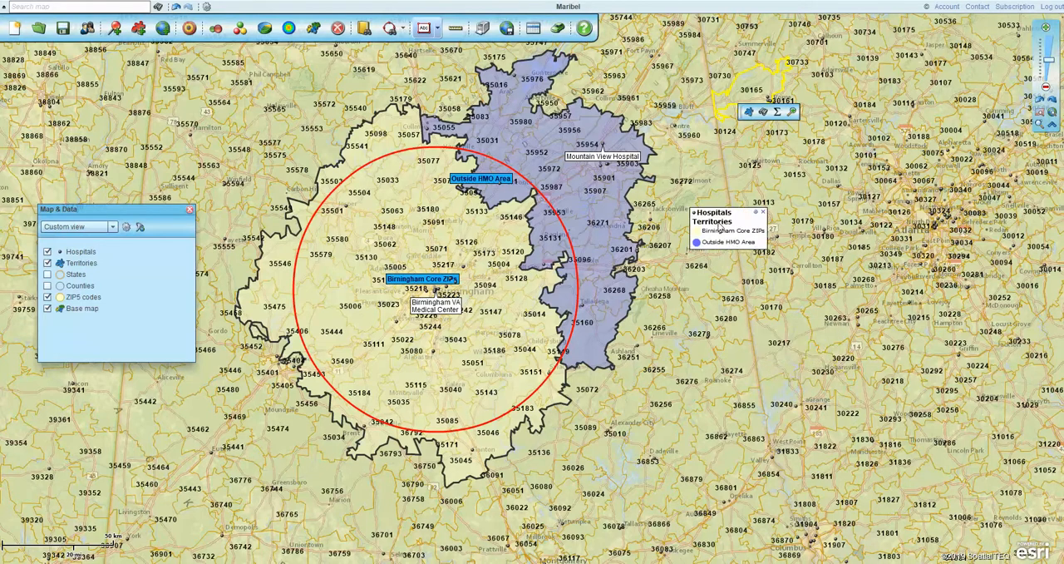
pyautogui.click(757, 213)
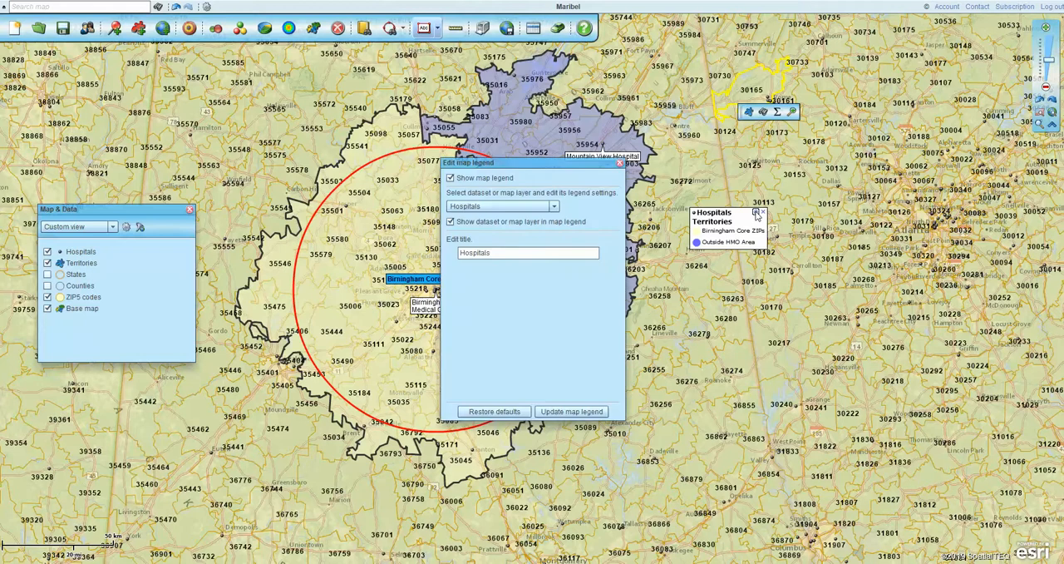
pyautogui.click(510, 254)
pyautogui.write('Systems')
pyautogui.click(575, 411)
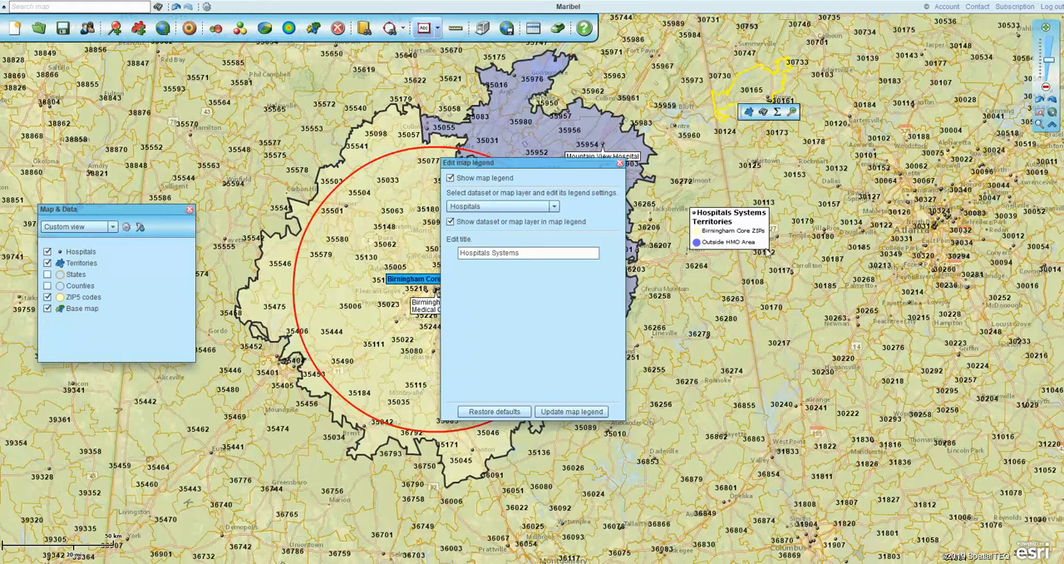
pyautogui.click(619, 163)
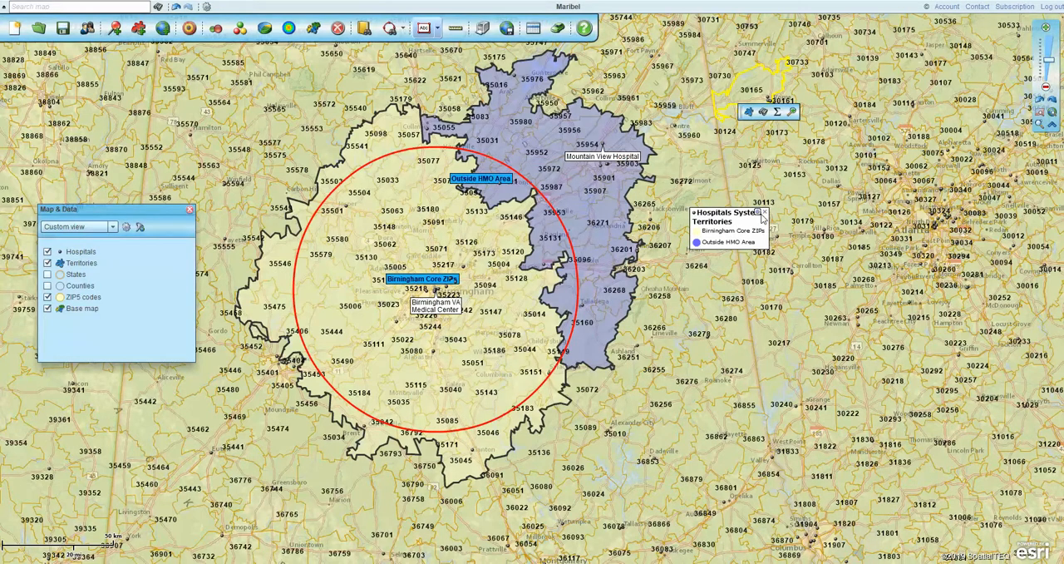
# Show the ZIP5 codes layer in the map legend and update the legend
pyautogui.click(758, 217)
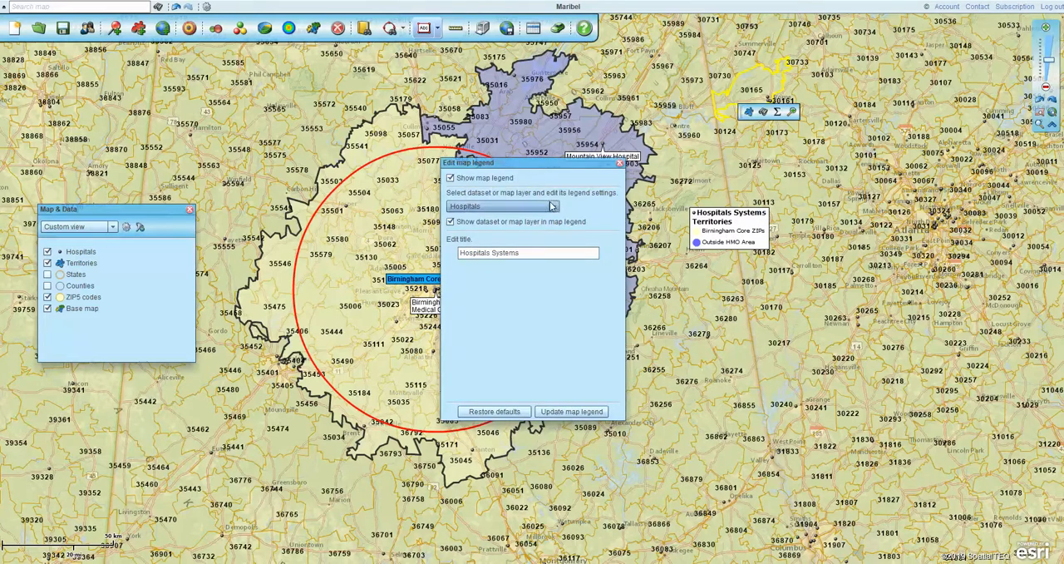
pyautogui.click(554, 206)
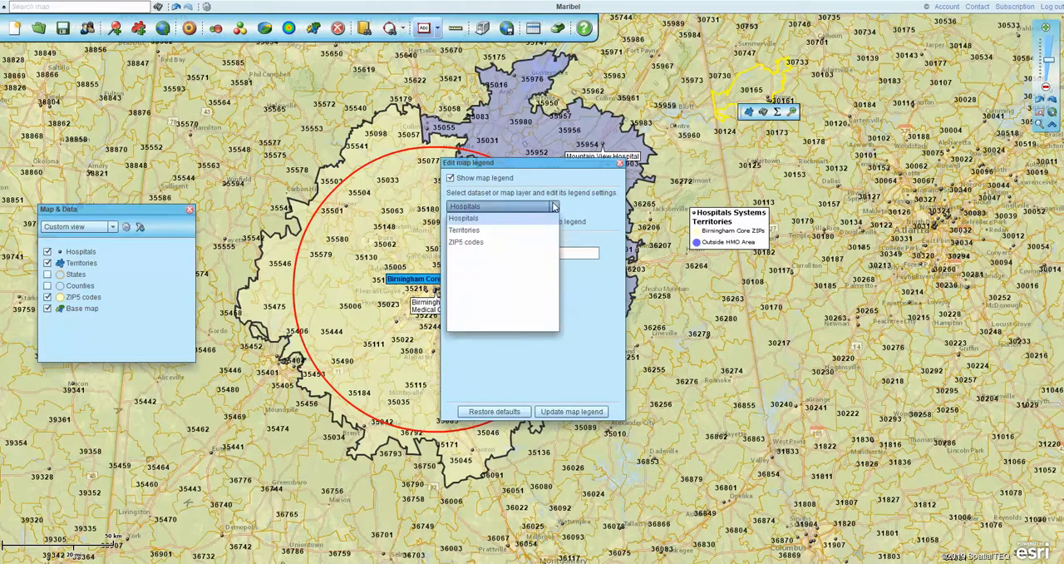
pyautogui.click(475, 243)
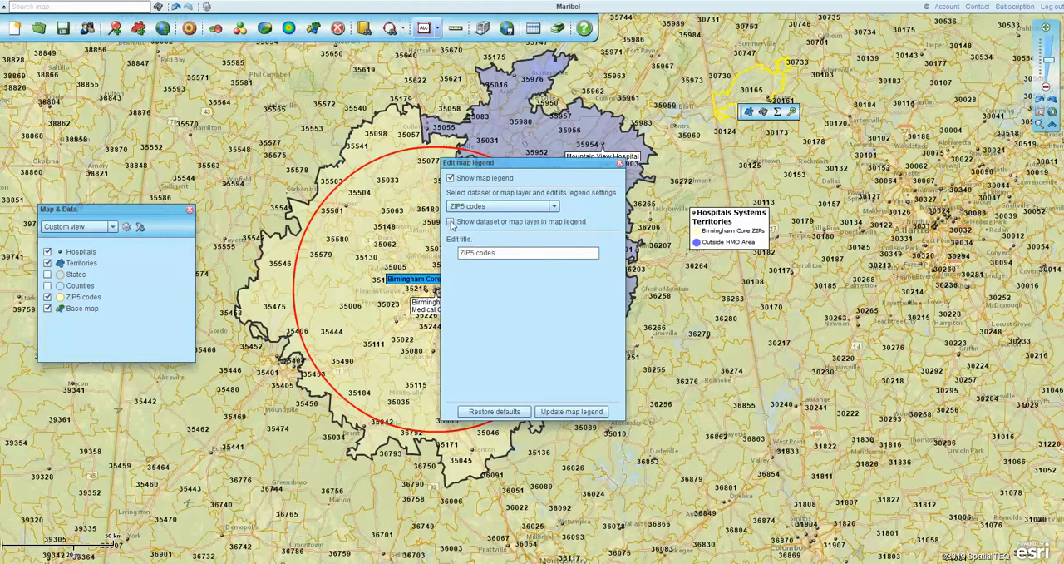
pyautogui.click(451, 223)
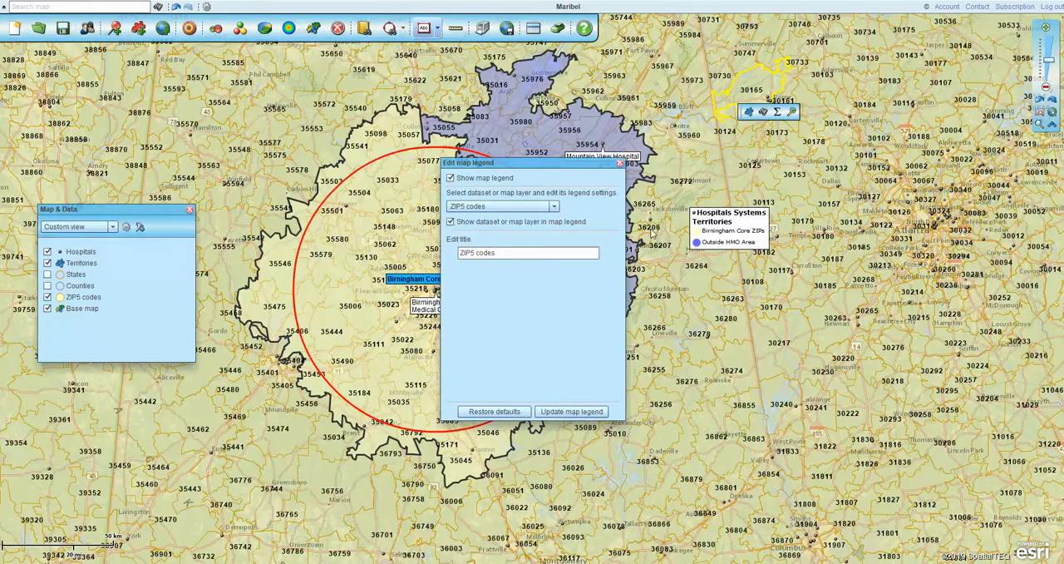
pyautogui.click(570, 413)
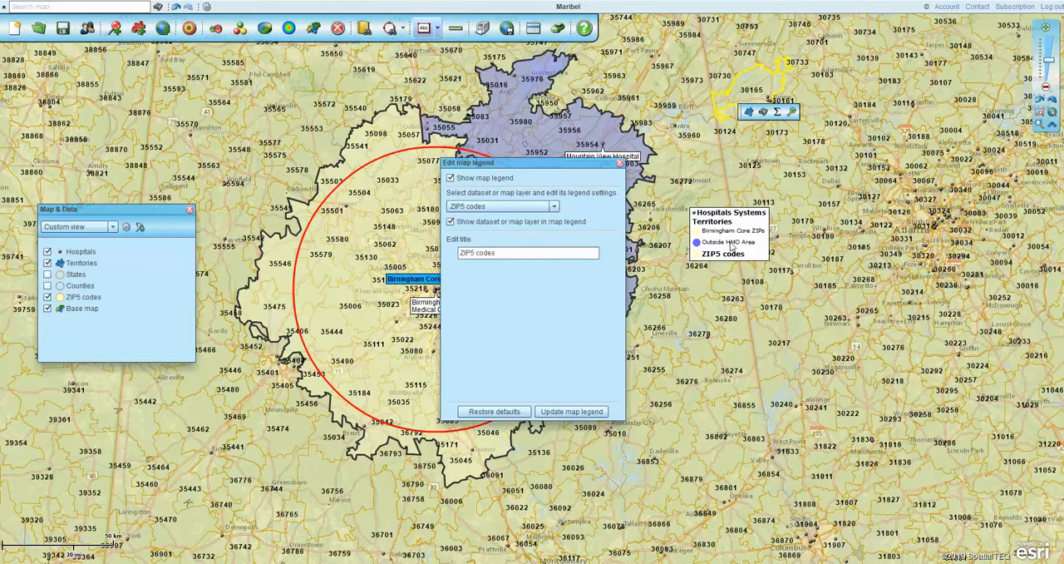
# Remove the ZIP5 codes layer from the map legend again, update the legend and close its settings
pyautogui.click(450, 222)
pyautogui.click(579, 416)
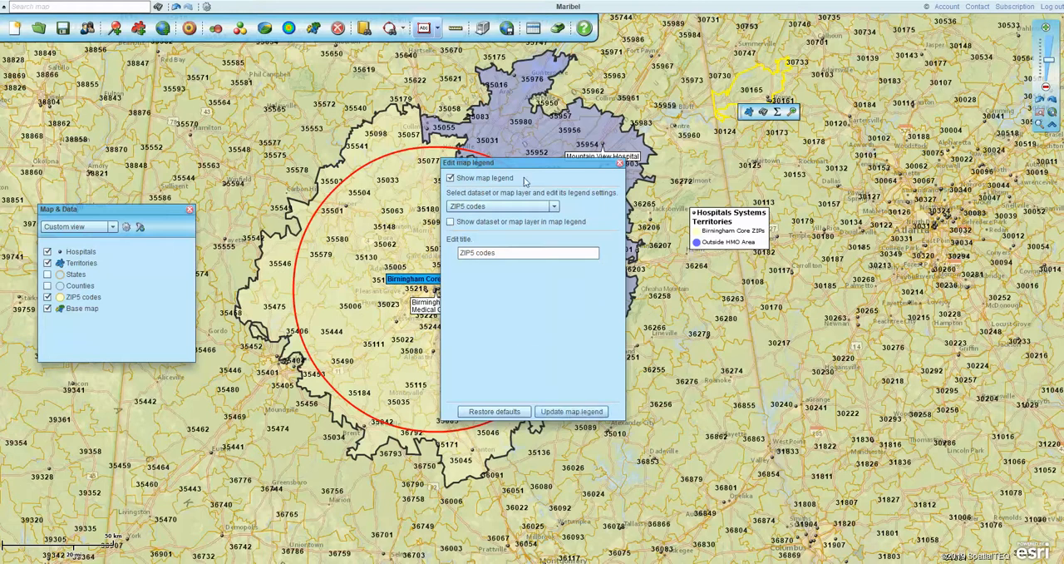
pyautogui.click(619, 163)
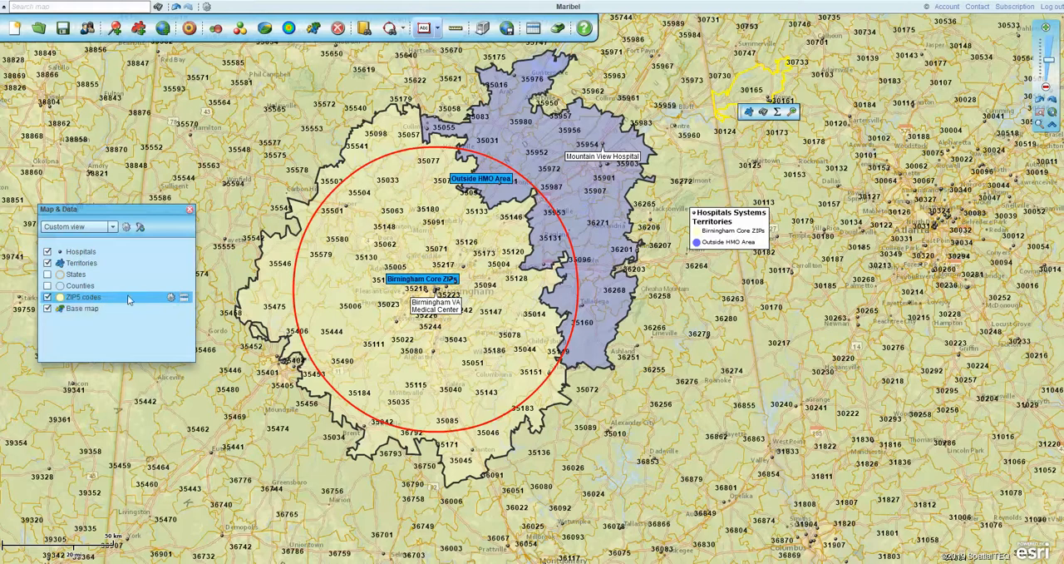
# Open the ZIP5 codes label settings, move the dialog clear of the layer list and set the auto-label size to Large
pyautogui.click(171, 297)
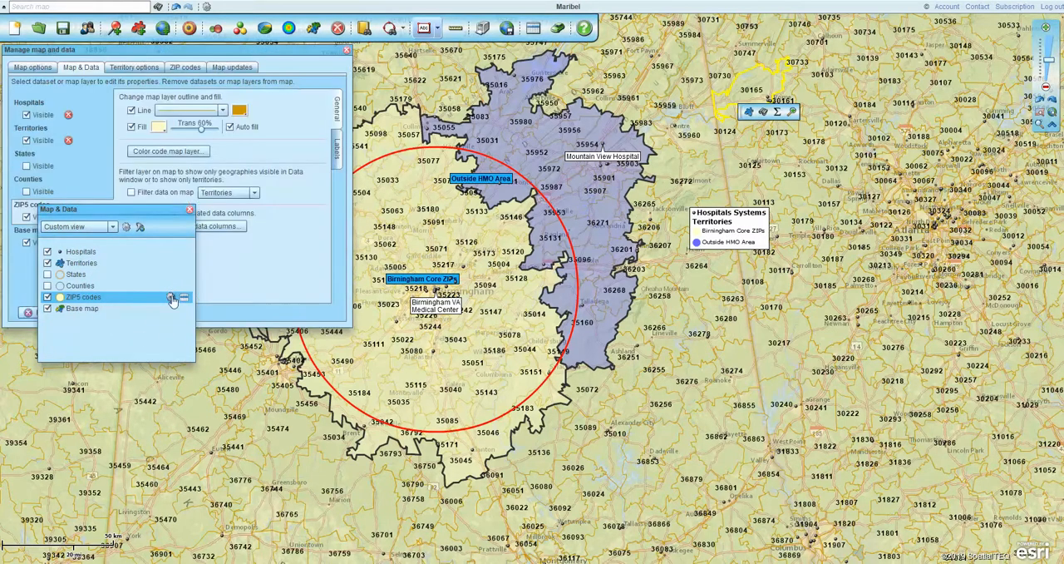
pyautogui.click(337, 149)
pyautogui.moveTo(299, 56); pyautogui.dragTo(501, 128)
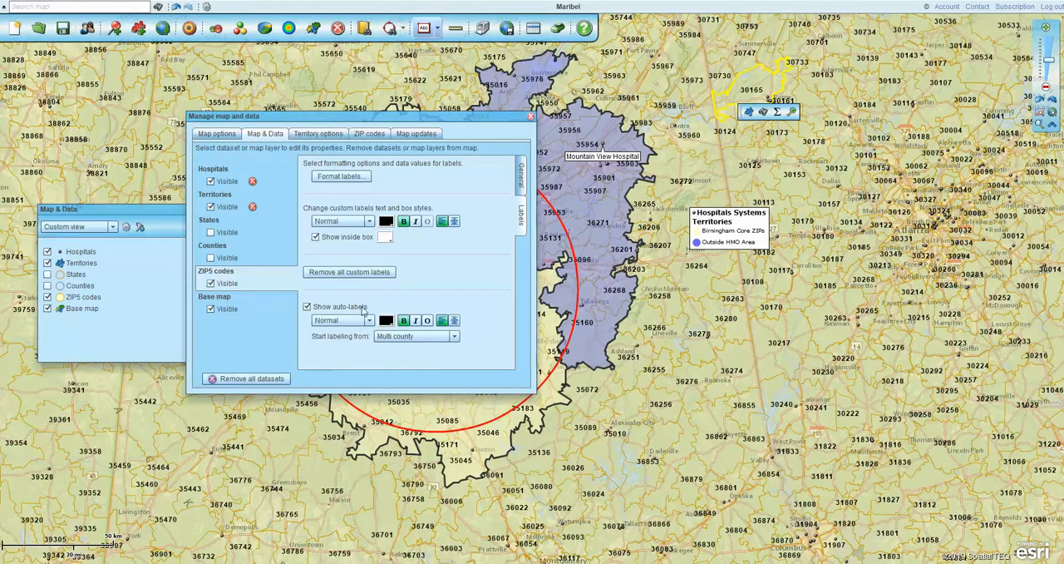
pyautogui.click(368, 321)
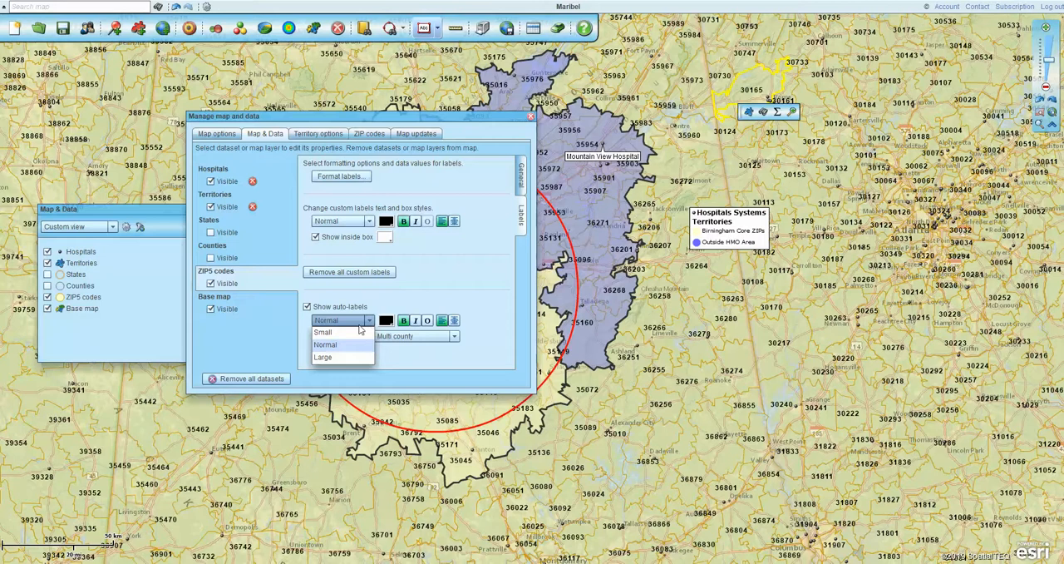
pyautogui.click(352, 357)
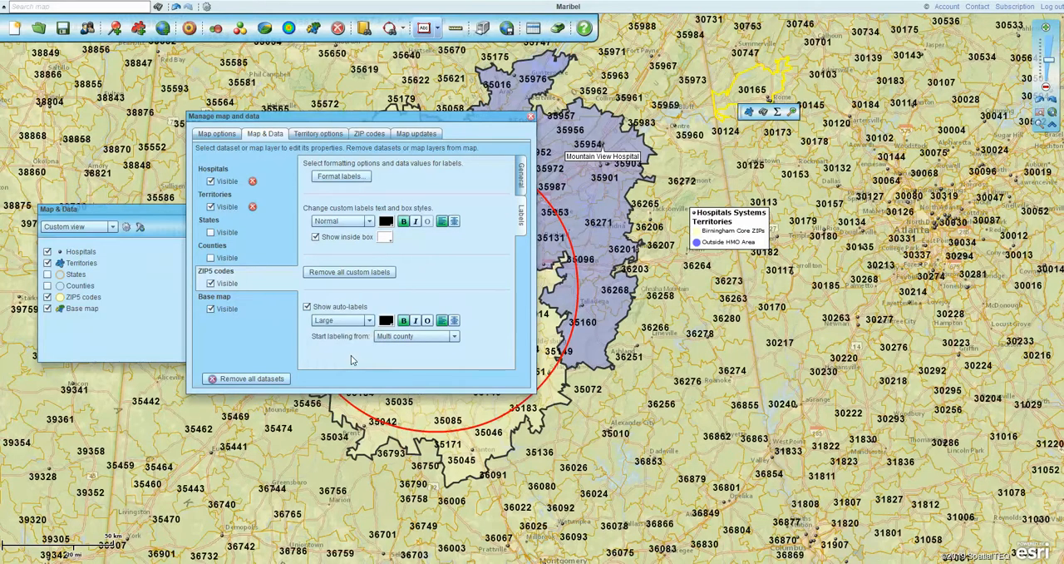
# Try Small, non-bold auto-labels on the ZIP5 codes layer
pyautogui.click(368, 321)
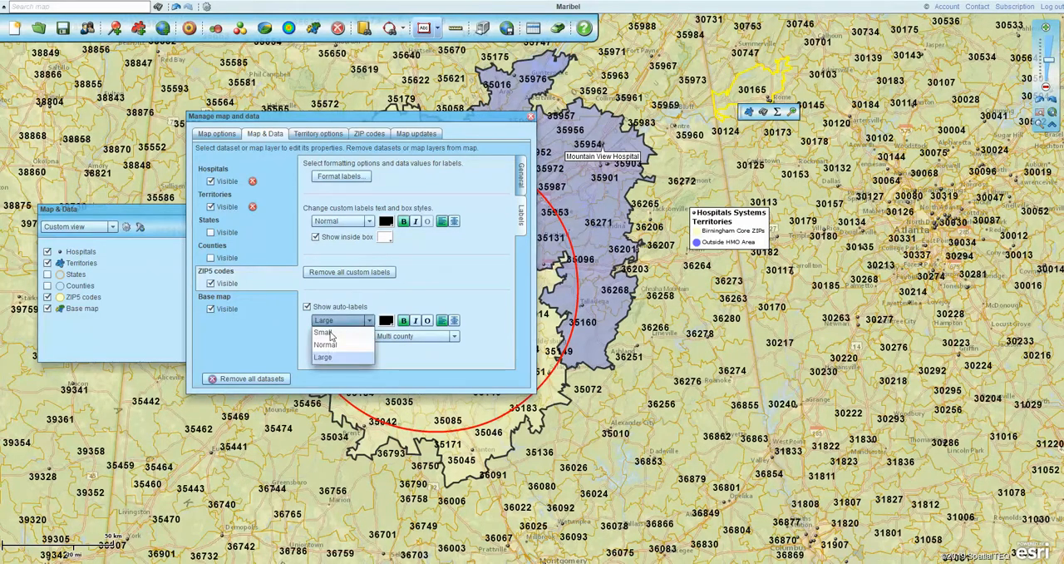
pyautogui.click(331, 334)
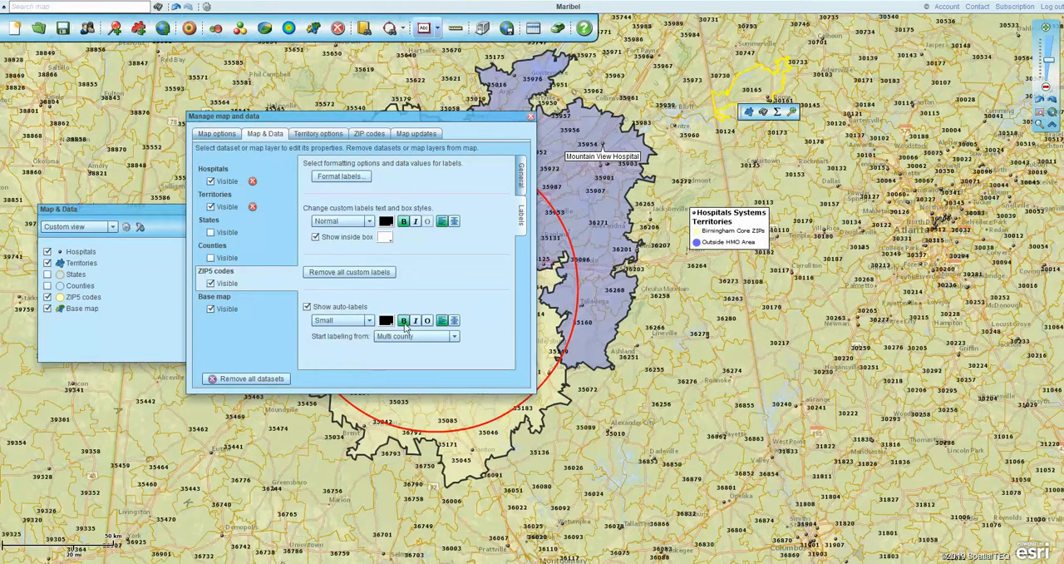
pyautogui.click(404, 322)
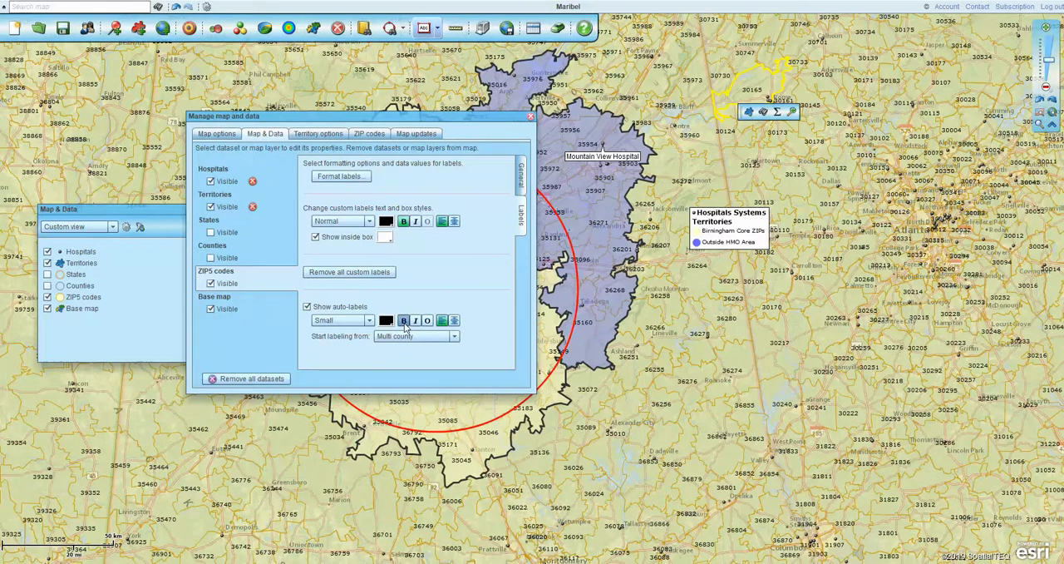
# Restore the ZIP5 codes auto-labels to bold at Normal size and close the layer settings
pyautogui.click(366, 322)
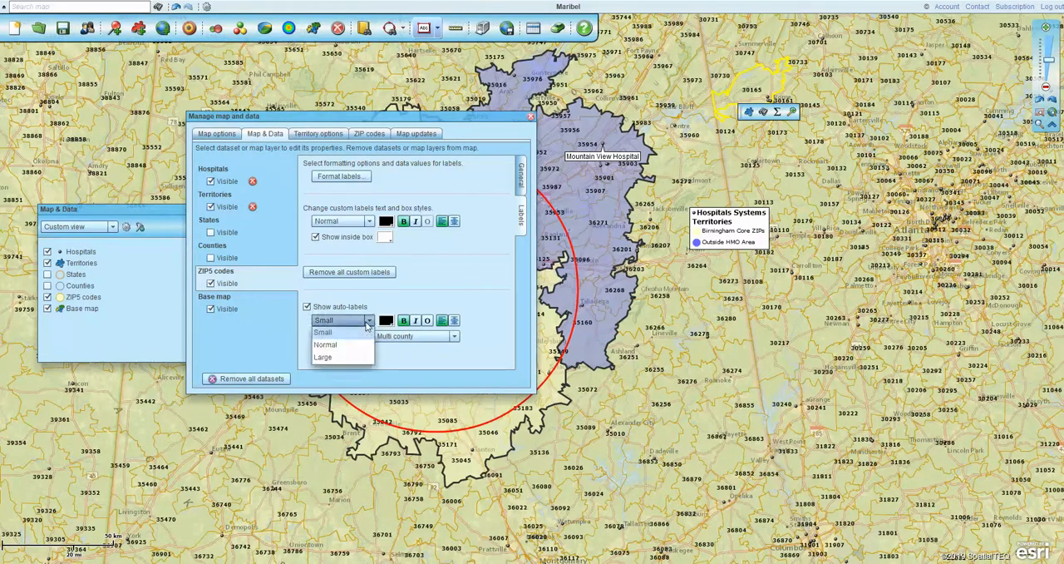
pyautogui.click(354, 347)
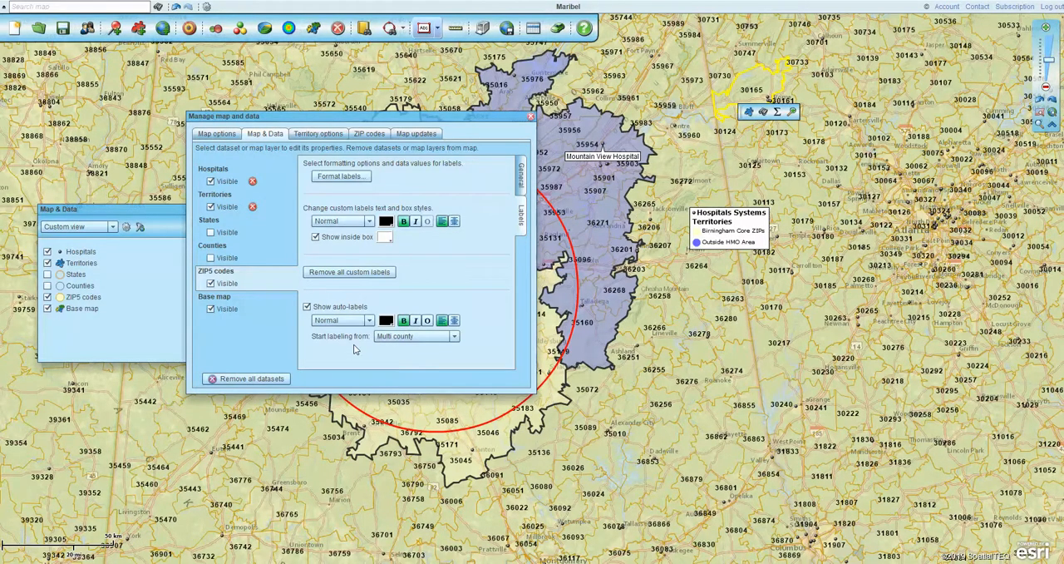
pyautogui.click(531, 118)
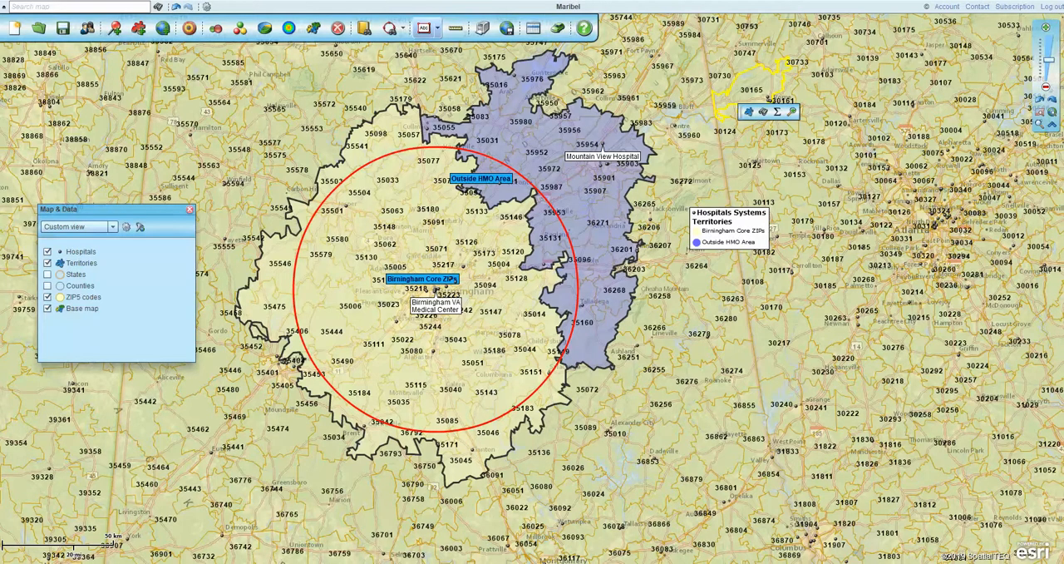
pyautogui.click(976, 563)
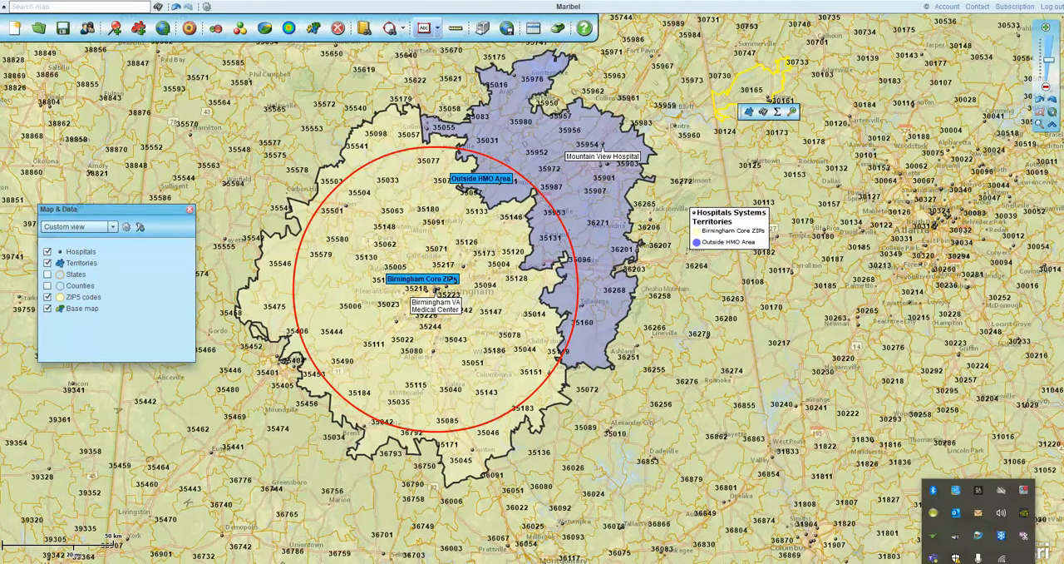